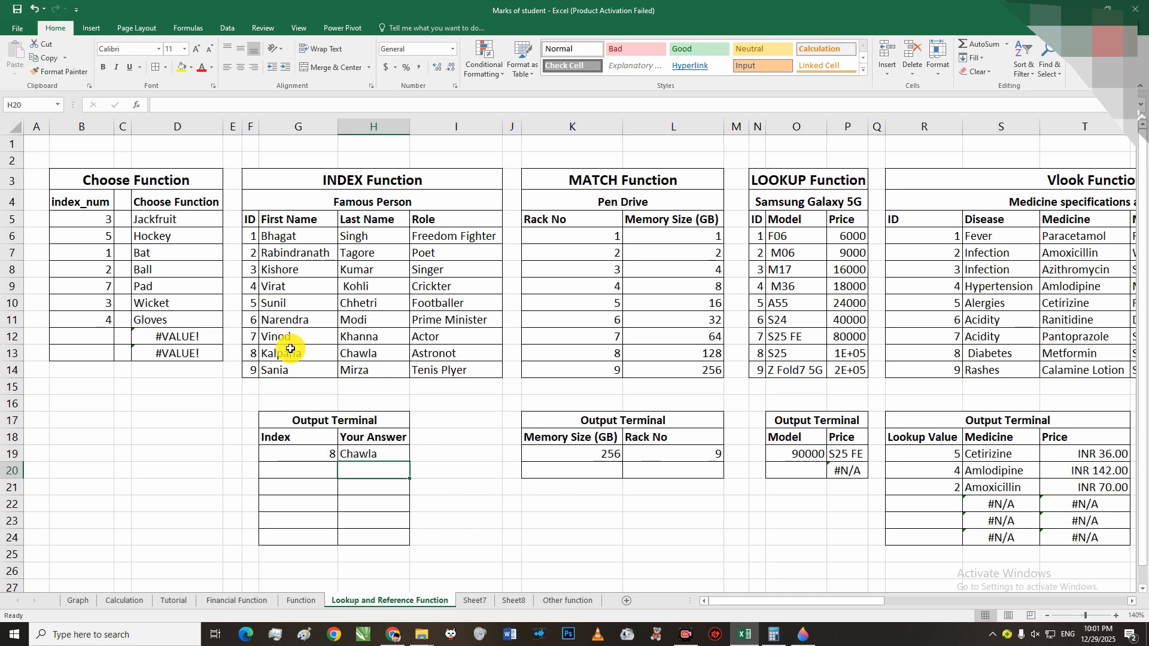
- Examine the array and row number arguments of the INDEX formula in cell H19
{"action": "double_click", "coordinate": [368, 455]}
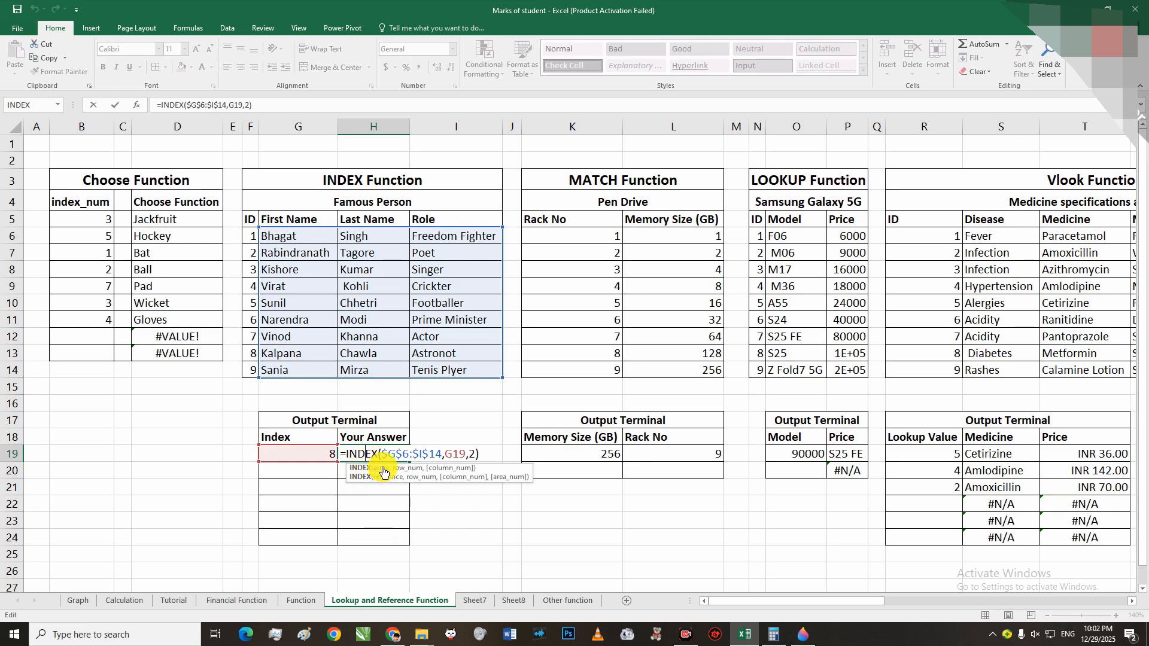
{"action": "left_click_drag", "start_coordinate": [381, 454], "coordinate": [443, 454]}
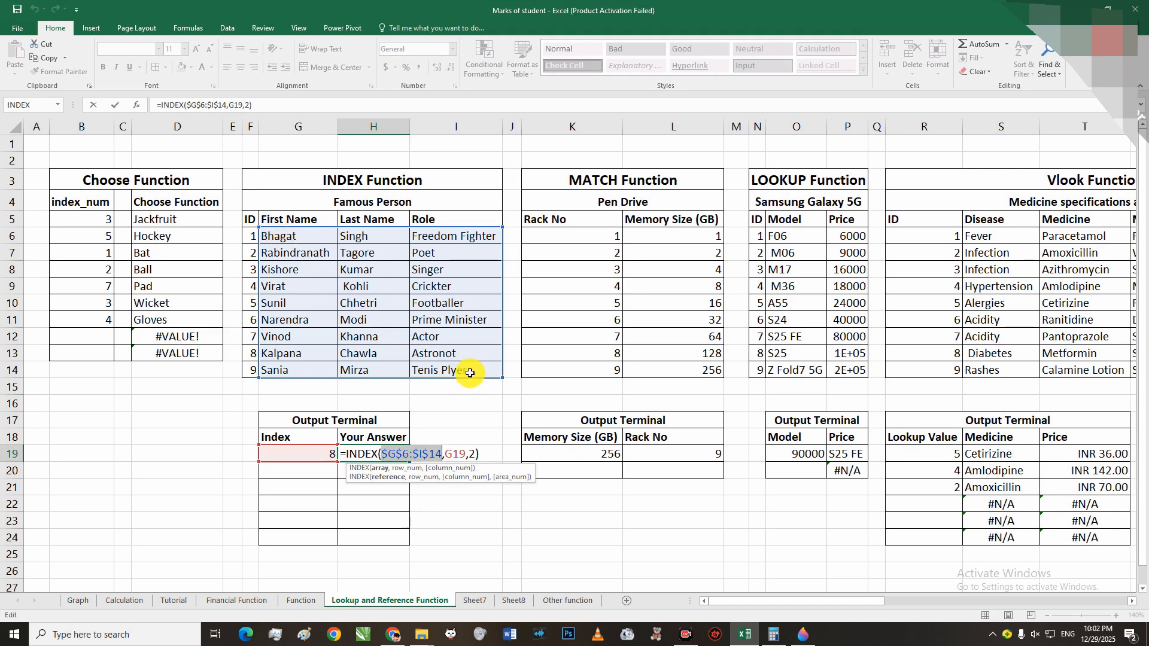
{"action": "left_click_drag", "start_coordinate": [382, 455], "coordinate": [450, 463]}
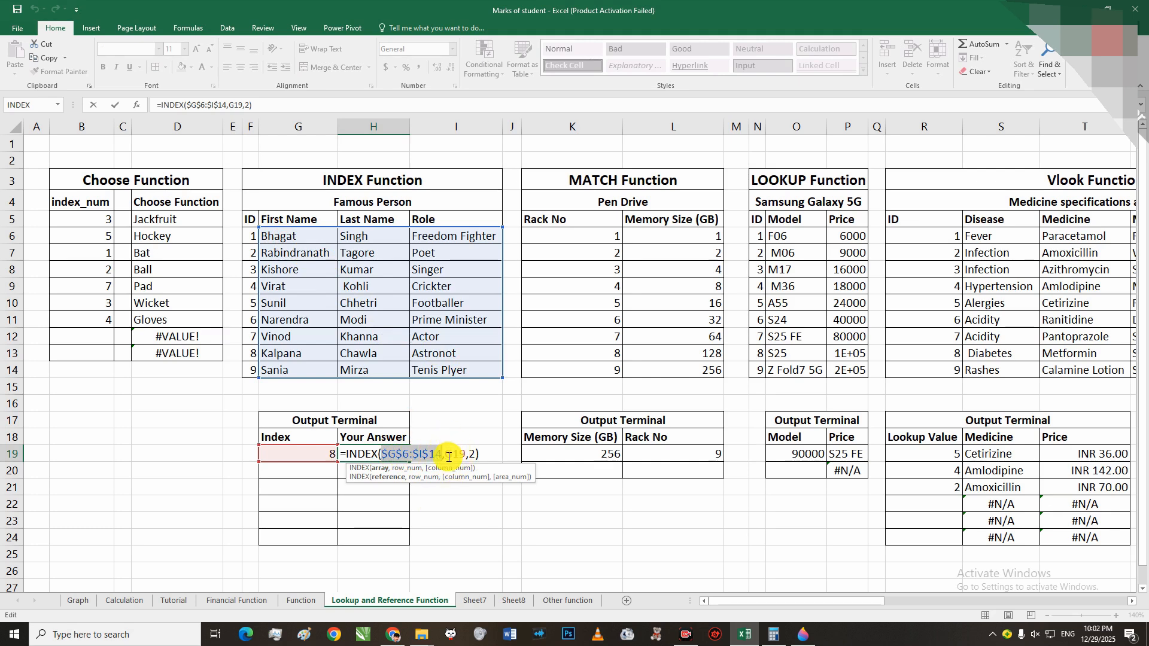
{"action": "left_click", "coordinate": [448, 453]}
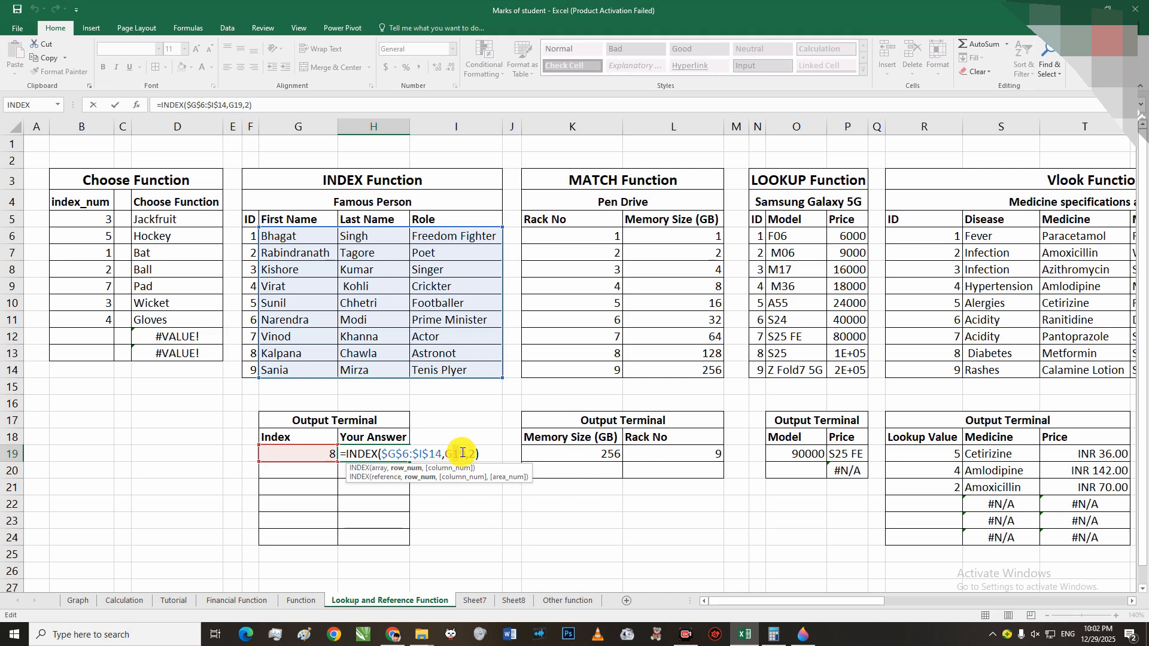
{"action": "double_click", "coordinate": [450, 454]}
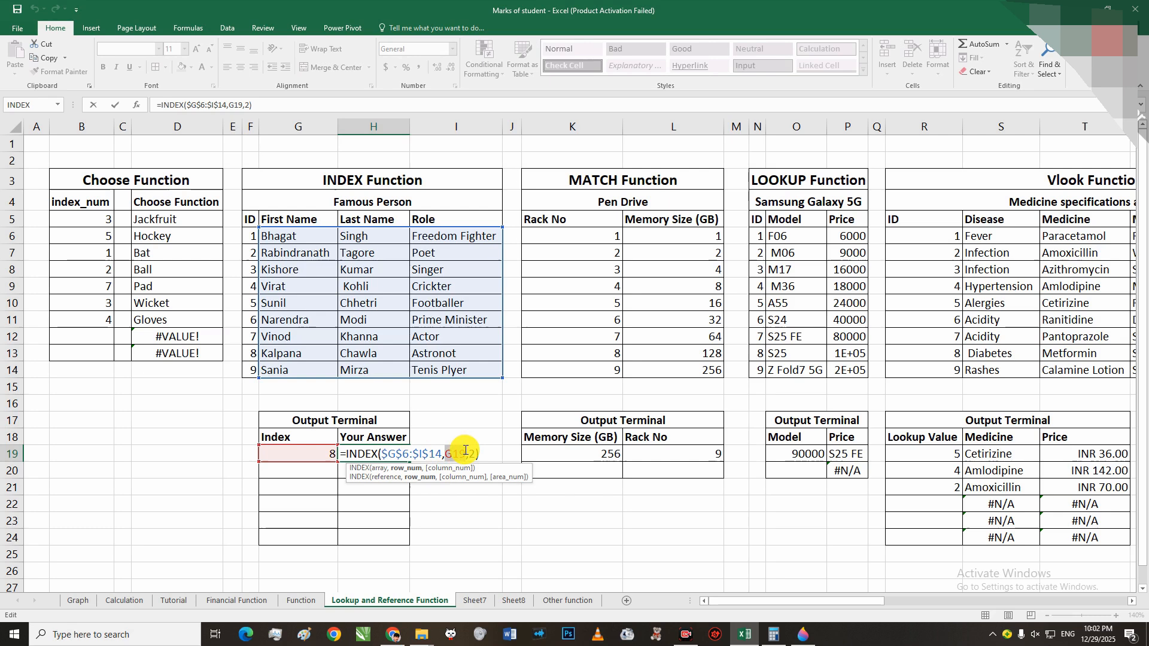
{"action": "left_click", "coordinate": [308, 454]}
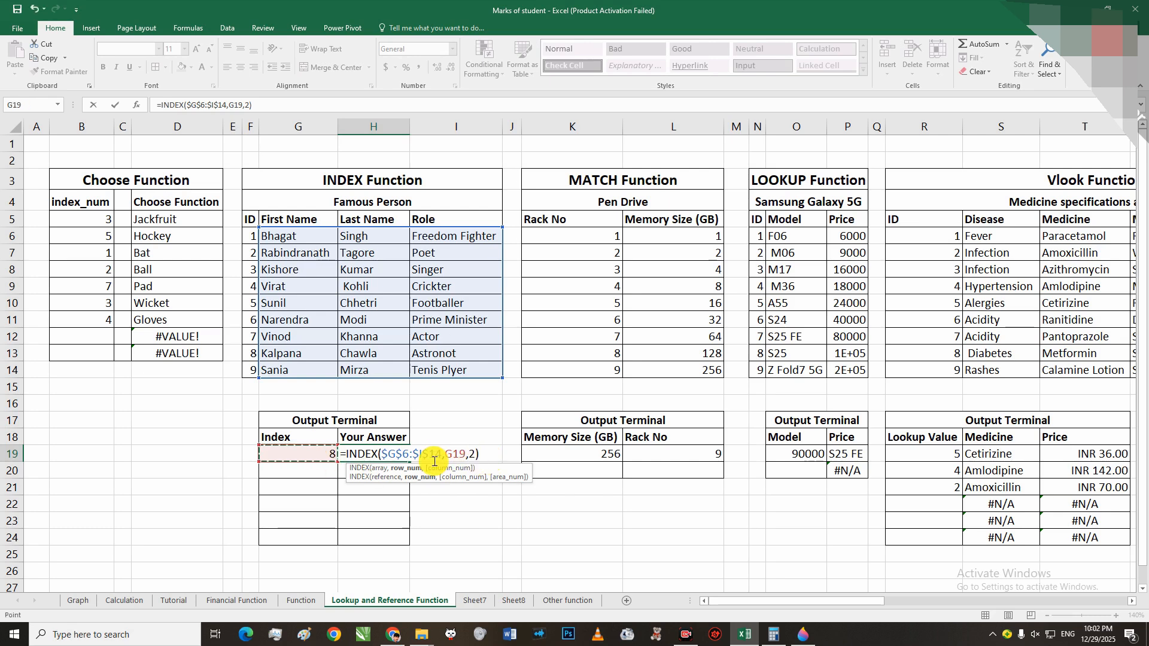
- Set the column number of the INDEX formula in H19 to 1 to return the first name
{"action": "left_click", "coordinate": [470, 455]}
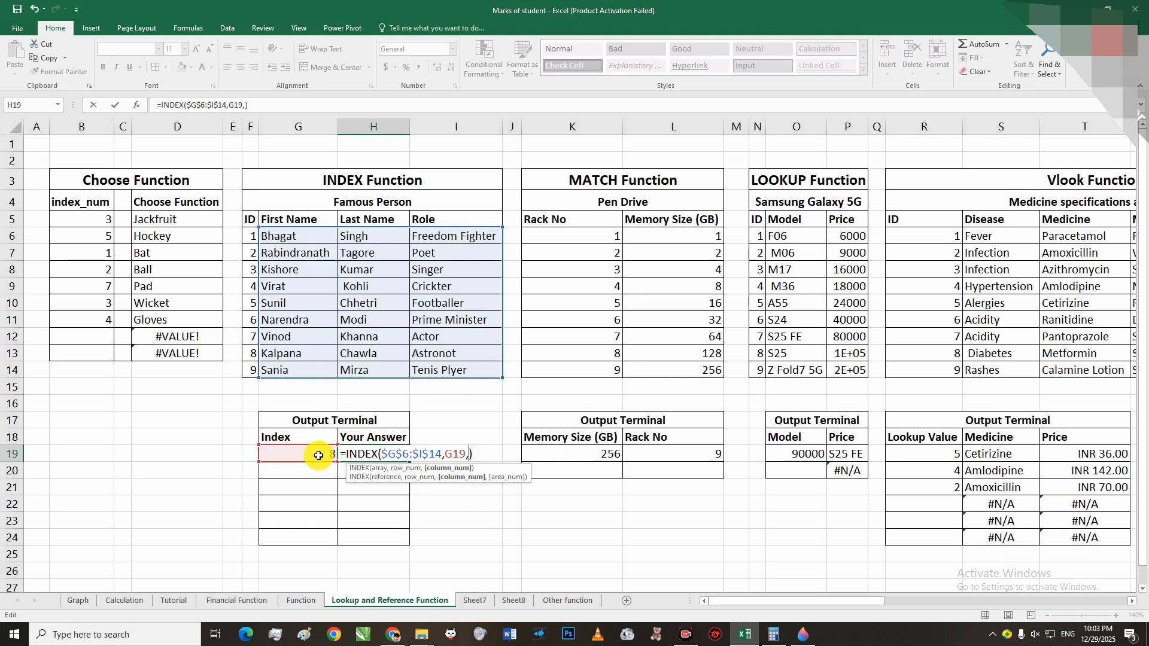
{"action": "left_click", "coordinate": [468, 455]}
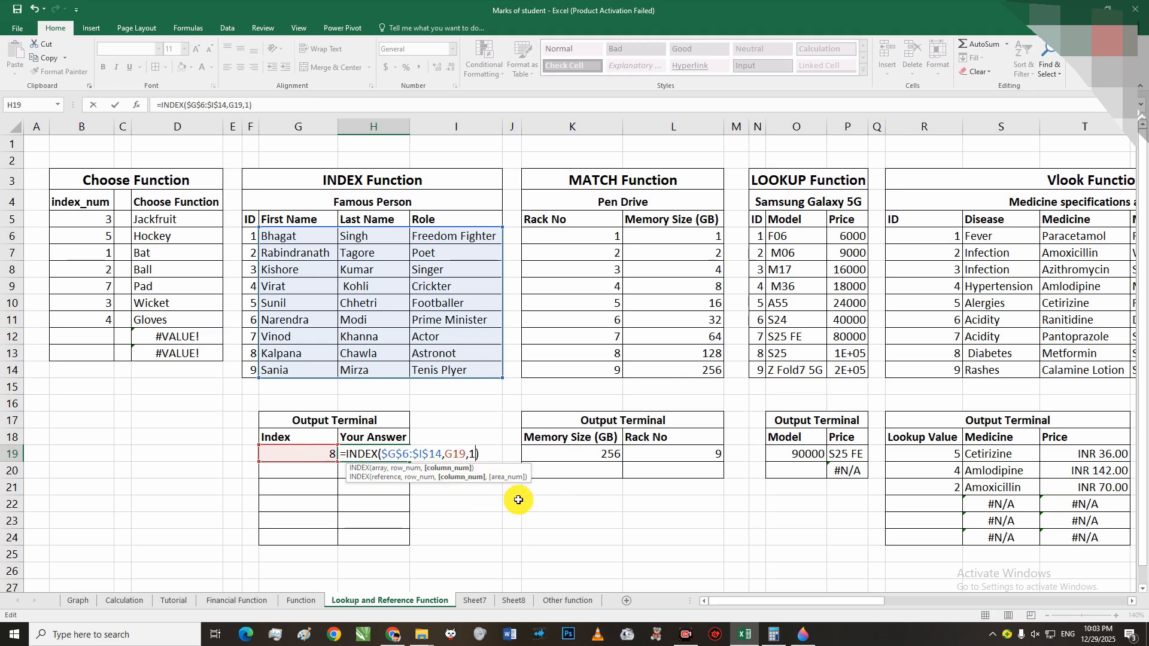
{"action": "key", "text": "Return"}
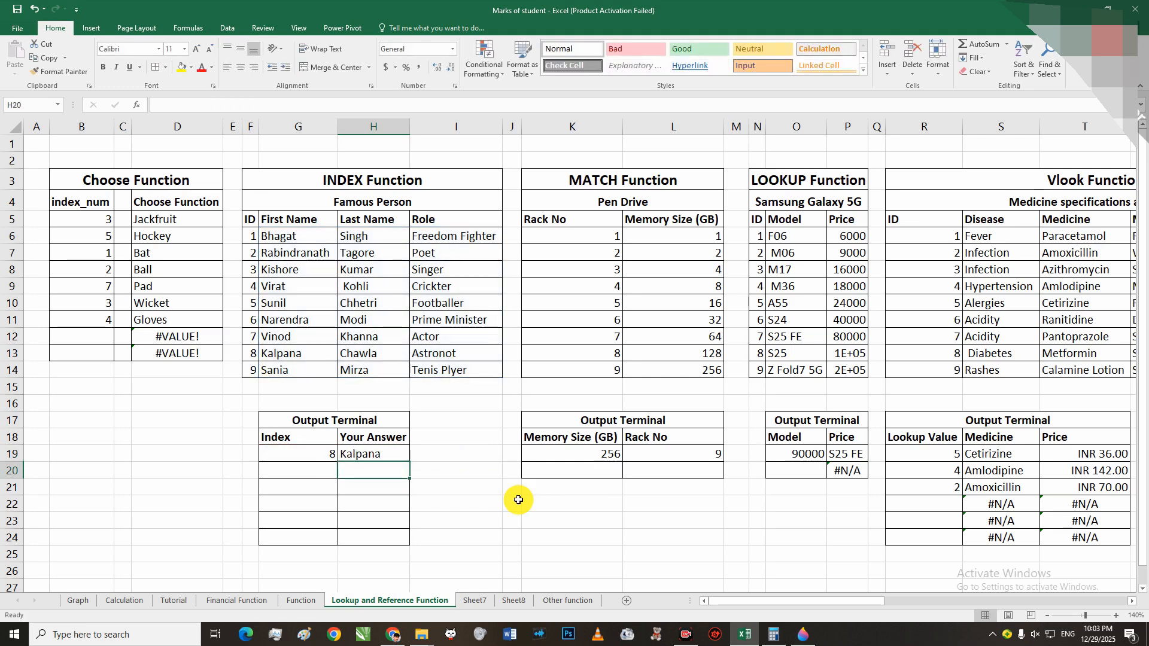
- Set the index value in G19 of the INDEX output table to 4
{"action": "left_click", "coordinate": [298, 353]}
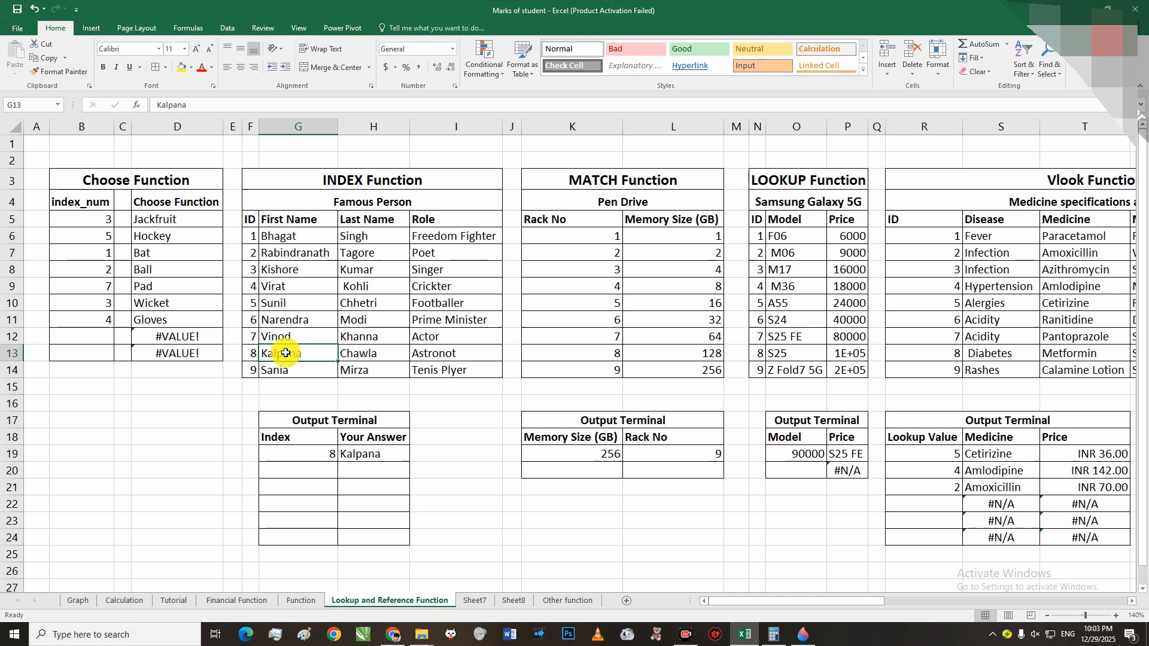
{"action": "left_click", "coordinate": [354, 458]}
{"action": "left_click", "coordinate": [322, 456]}
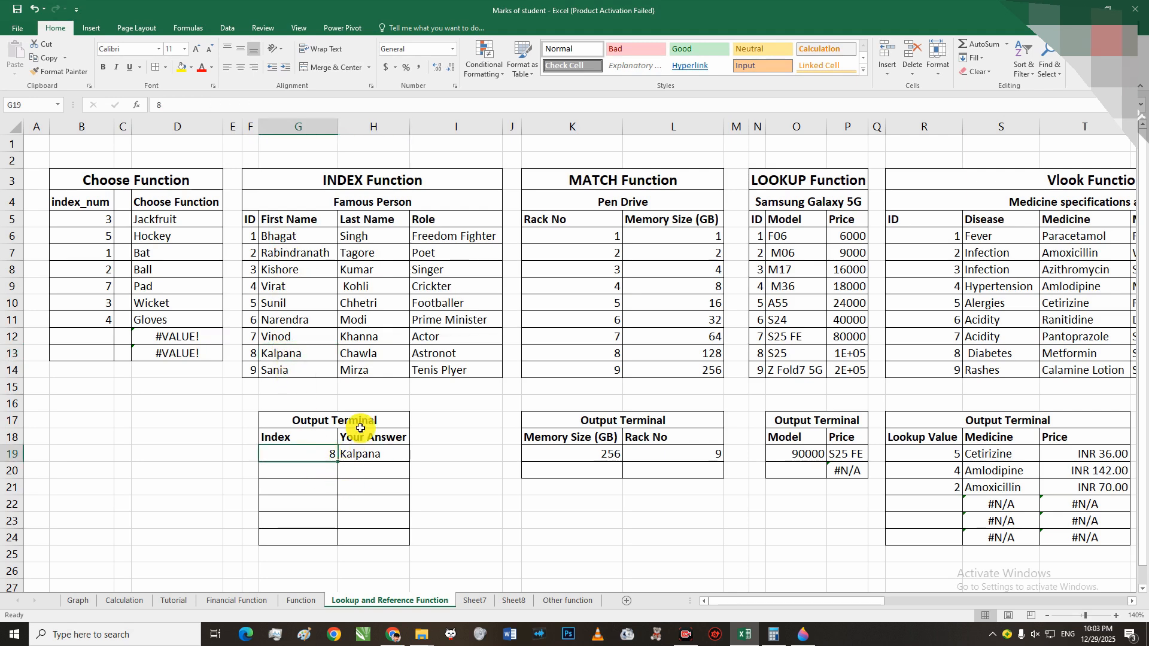
{"action": "type", "text": "4"}
{"action": "key", "text": "Return"}
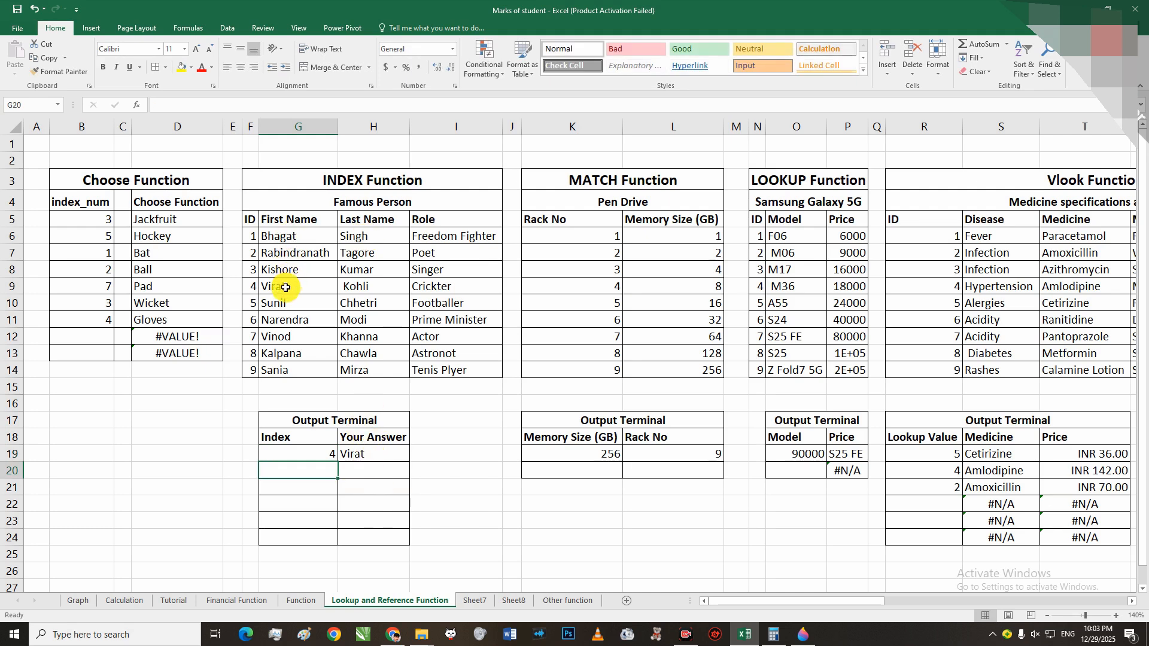
- Change the lookup index in cell G19 to 2
{"action": "left_click", "coordinate": [318, 452]}
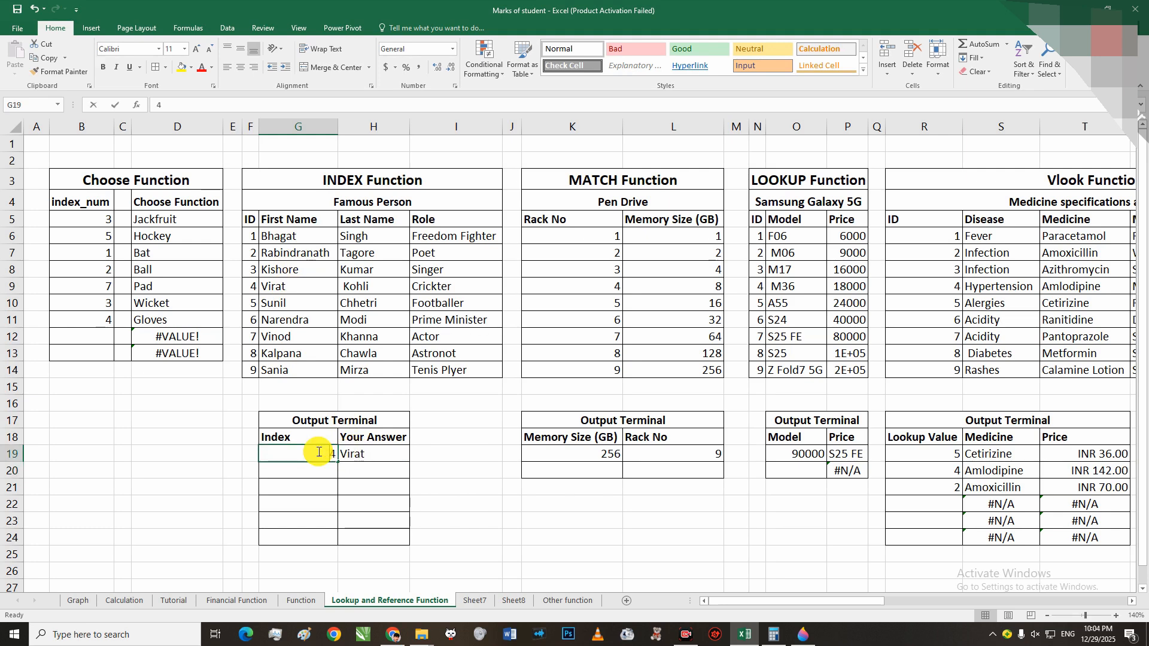
{"action": "type", "text": "2"}
{"action": "key", "text": "Return"}
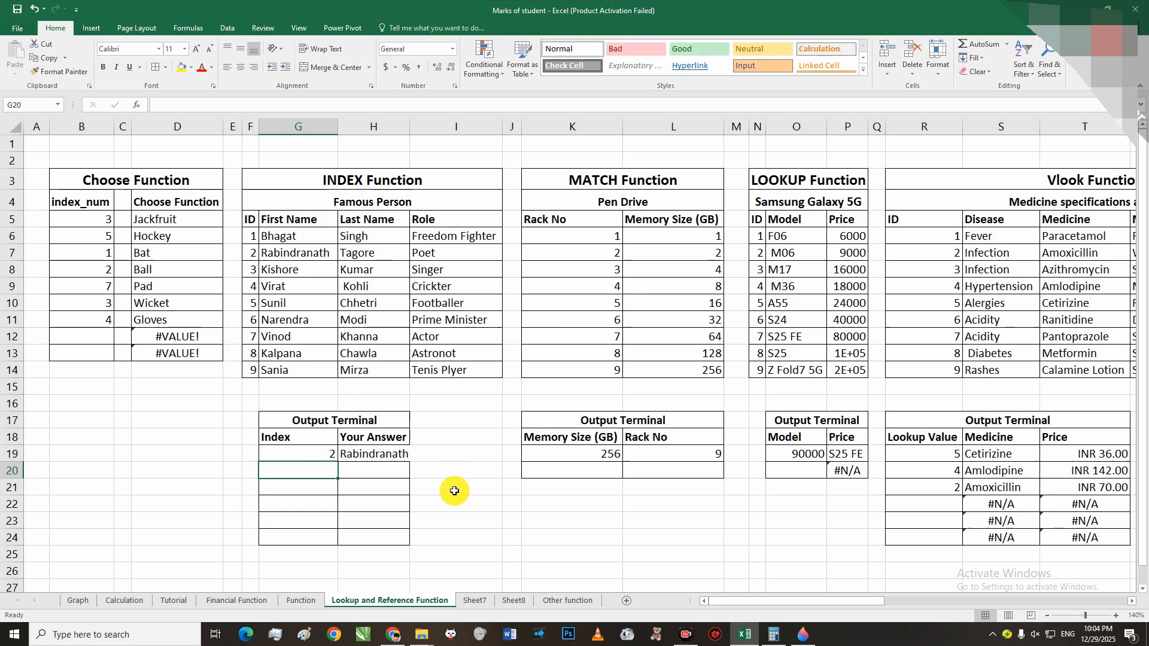
- Edit the INDEX formula in H19 to use column number 2 so it returns the last name
{"action": "left_click", "coordinate": [361, 452]}
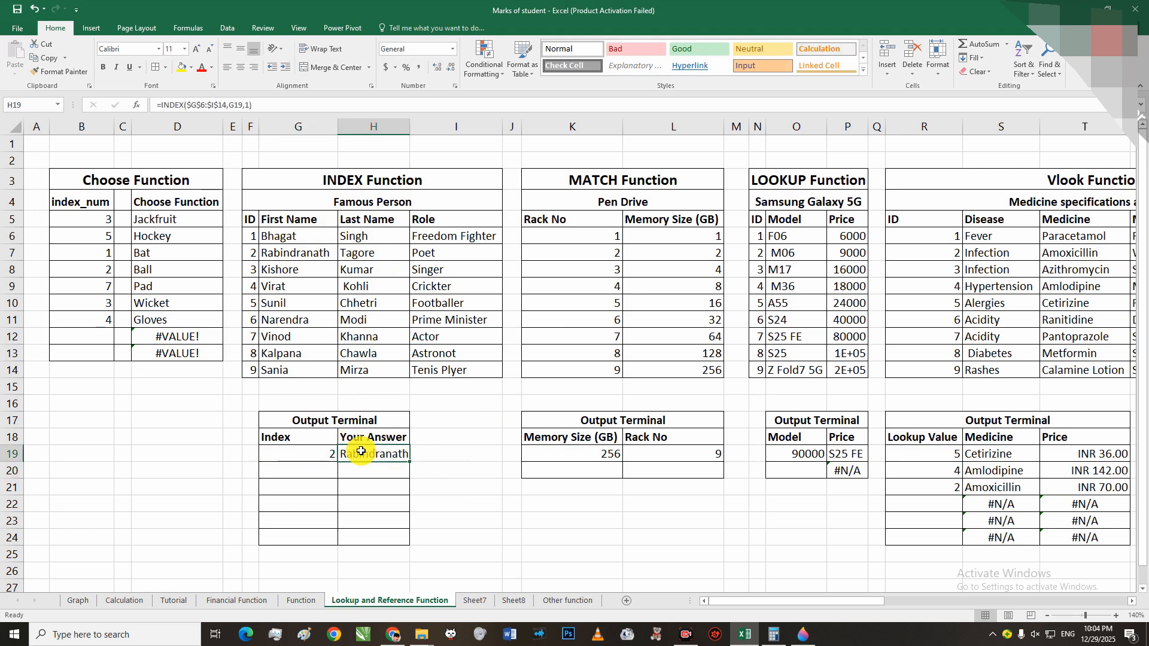
{"action": "double_click", "coordinate": [361, 452]}
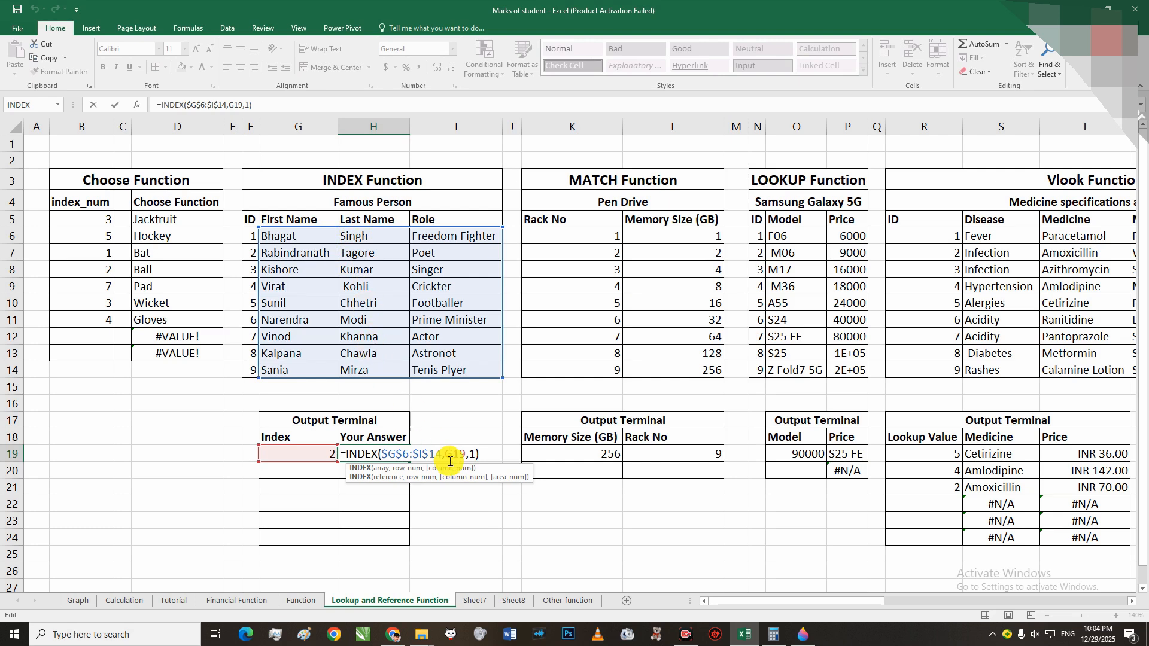
{"action": "left_click", "coordinate": [452, 467]}
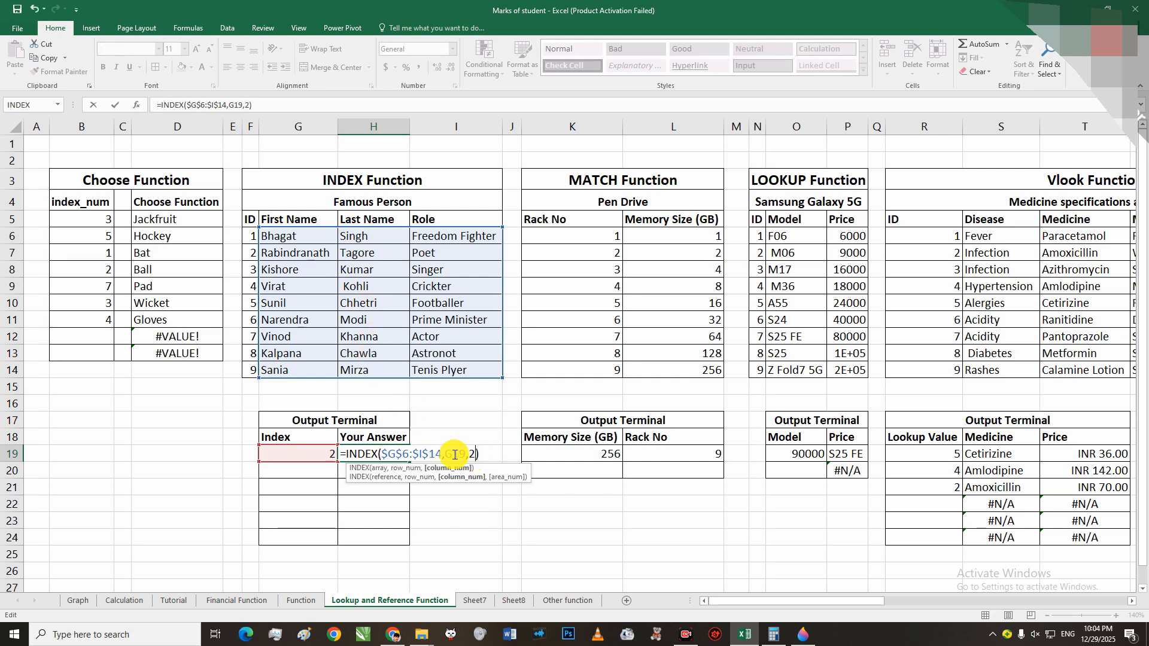
{"action": "type", "text": "2"}
{"action": "key", "text": "Return"}
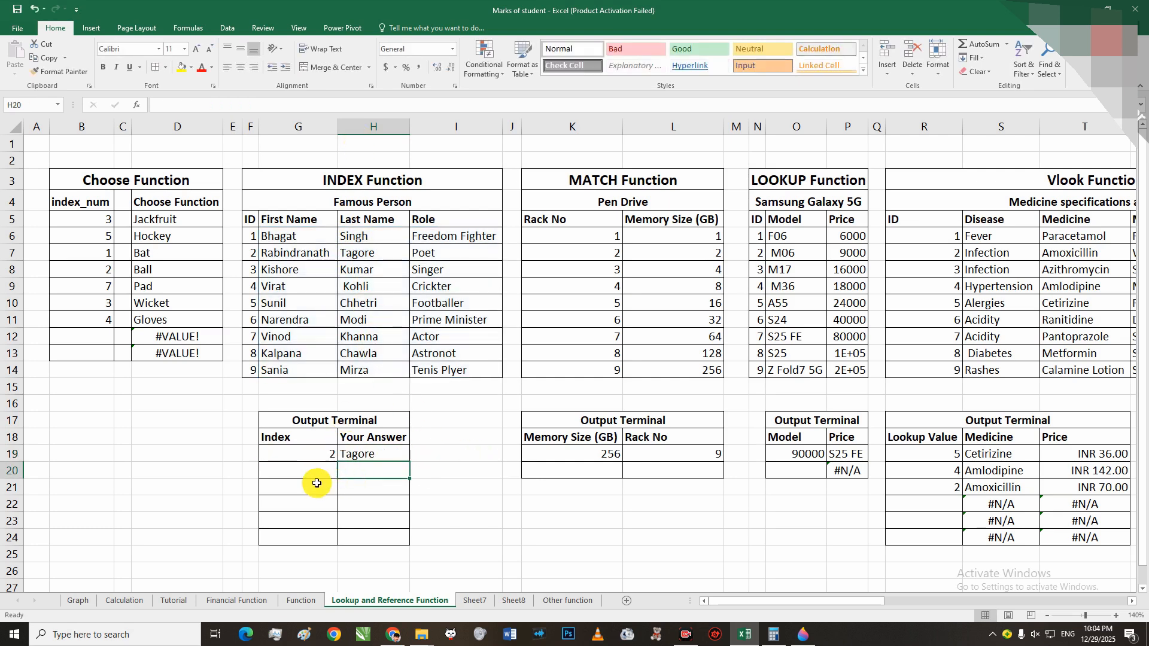
- Set the index value in G19 to 5 to look up another last name
{"action": "left_click", "coordinate": [323, 455]}
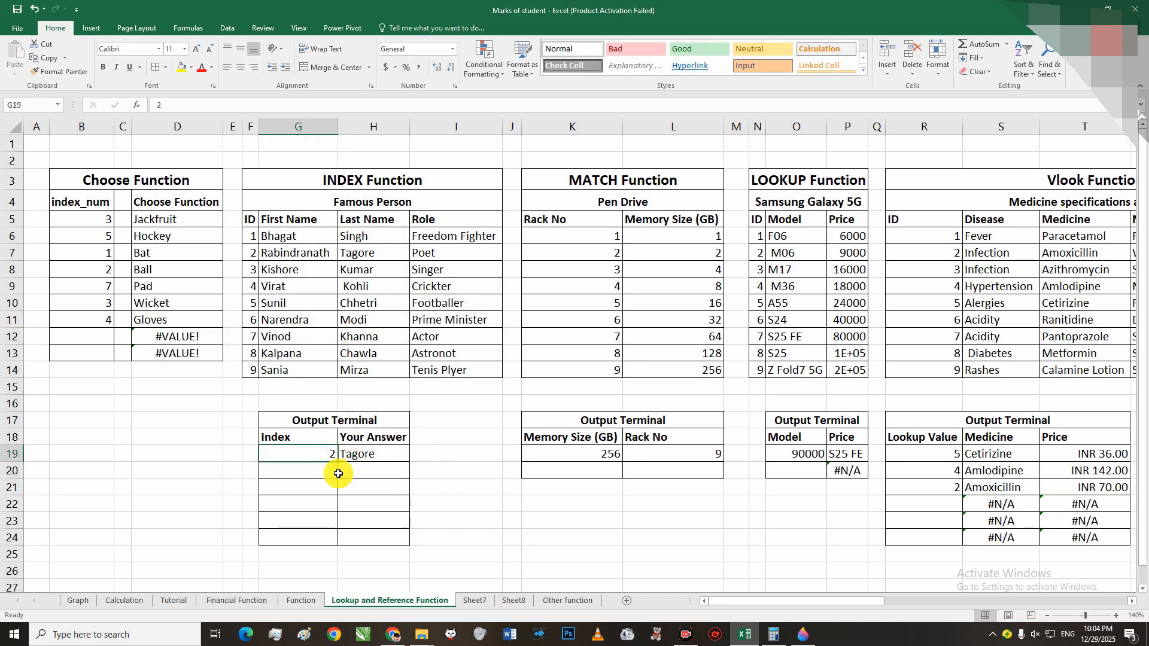
{"action": "type", "text": "5"}
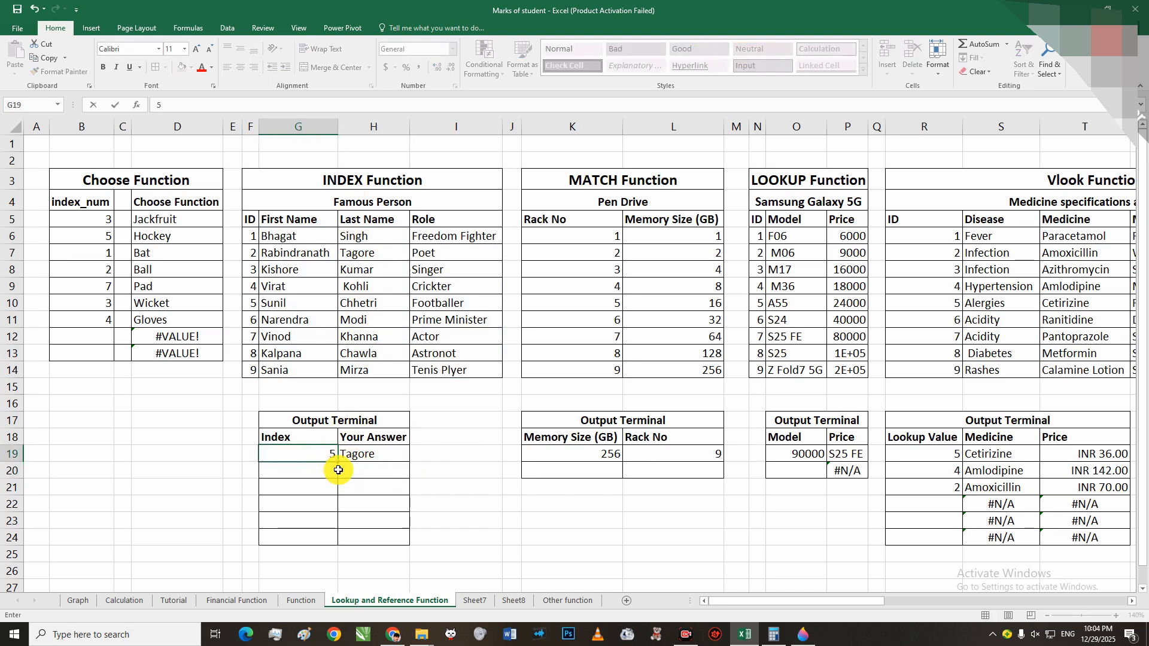
{"action": "key", "text": "Return"}
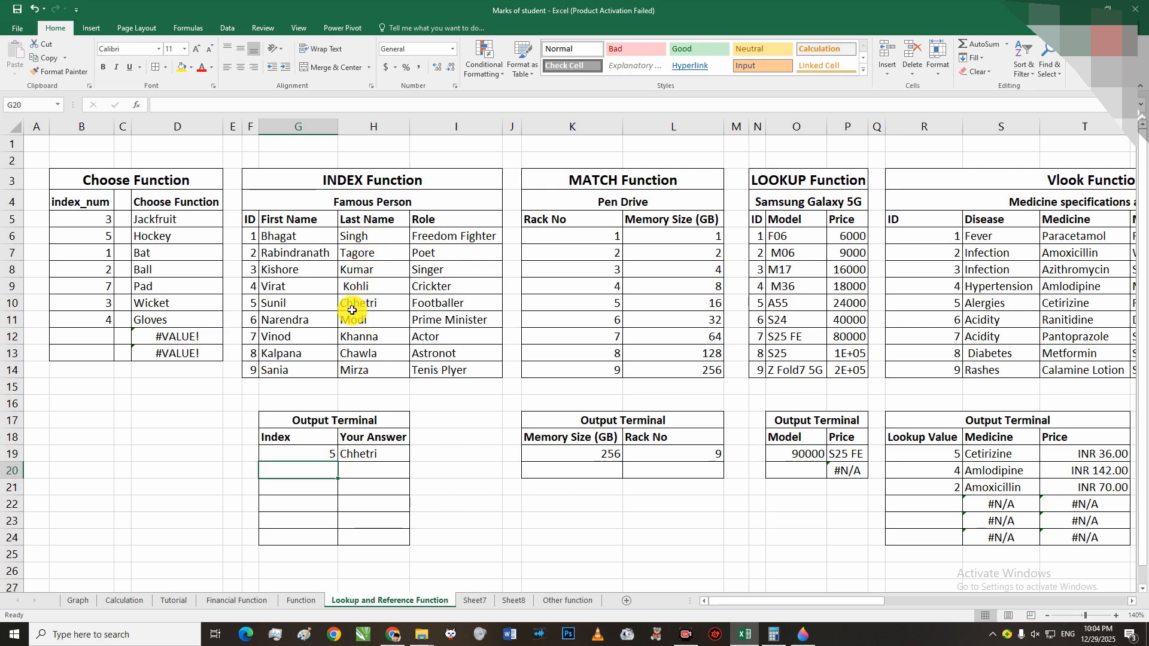
- Change the column number of the INDEX formula in H19 to 3 to return the person's role
{"action": "double_click", "coordinate": [378, 454]}
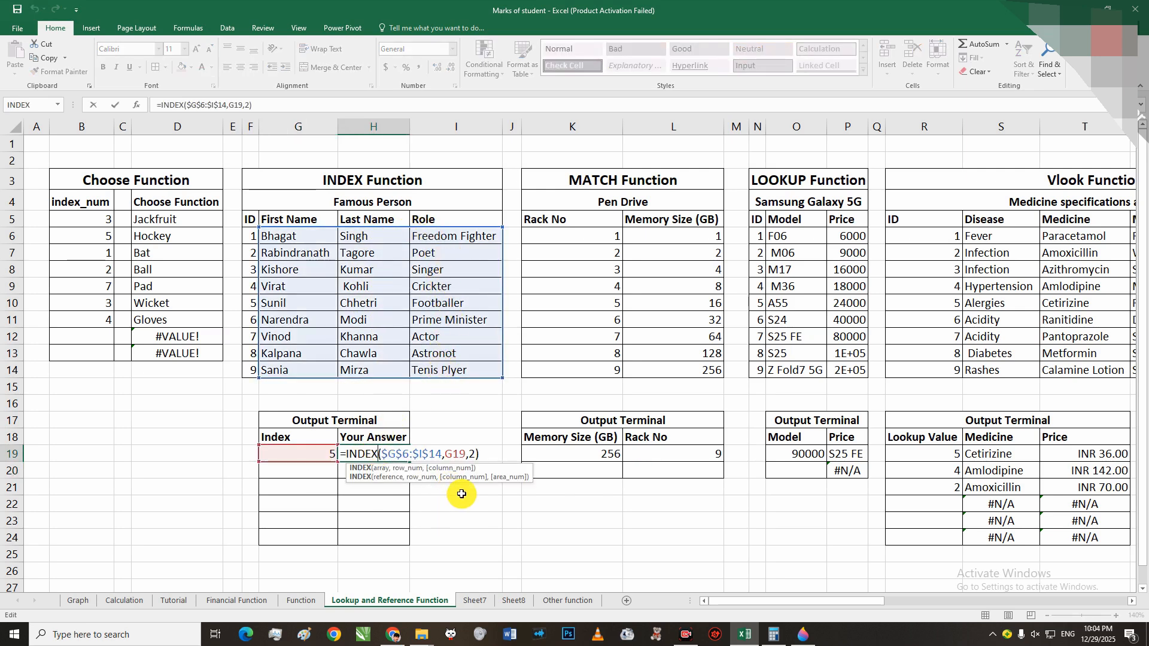
{"action": "double_click", "coordinate": [470, 453]}
{"action": "type", "text": "3"}
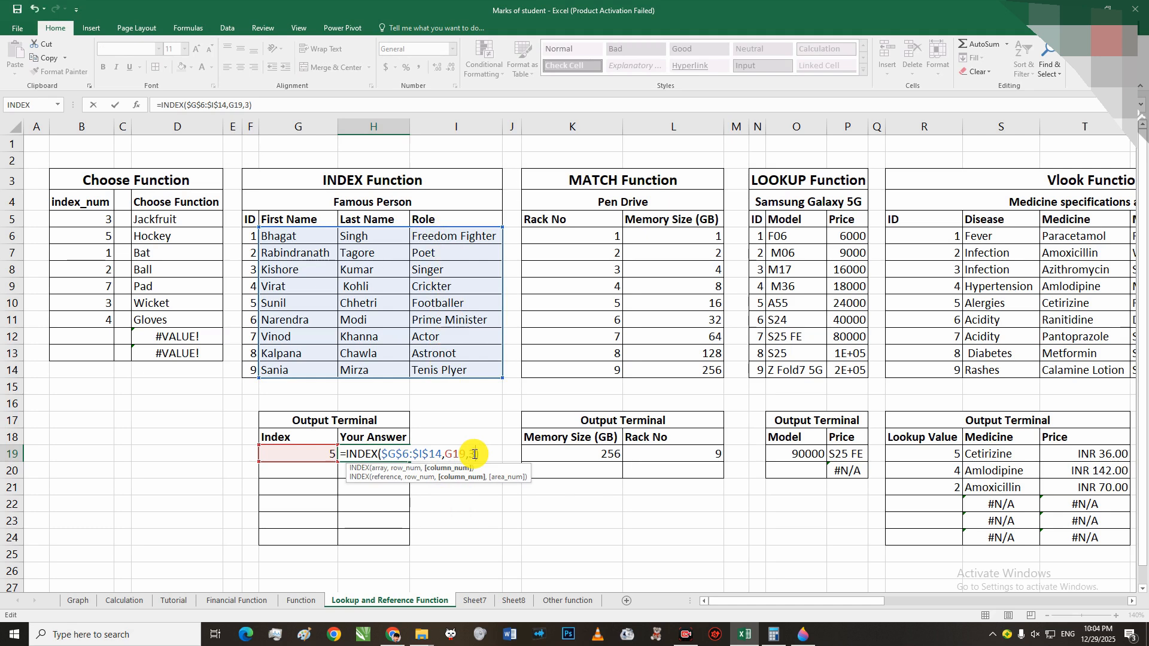
{"action": "key", "text": "Return"}
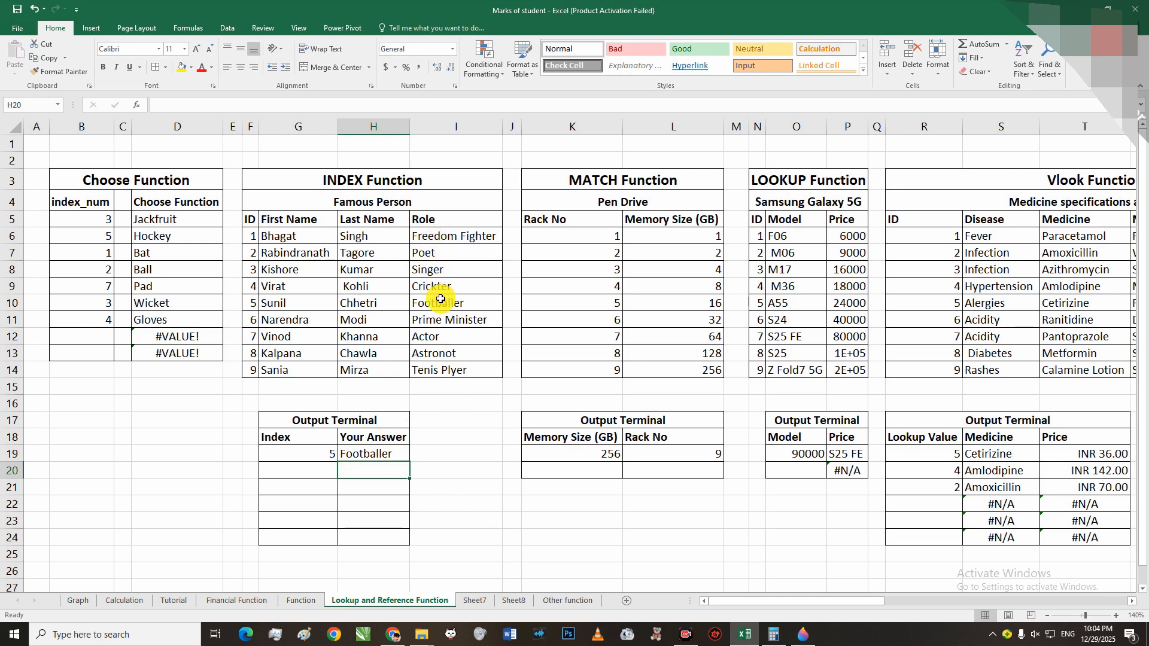
- Set the index value in G19 to 8 and select the answer cell H19 to check its formula
{"action": "left_click", "coordinate": [320, 455]}
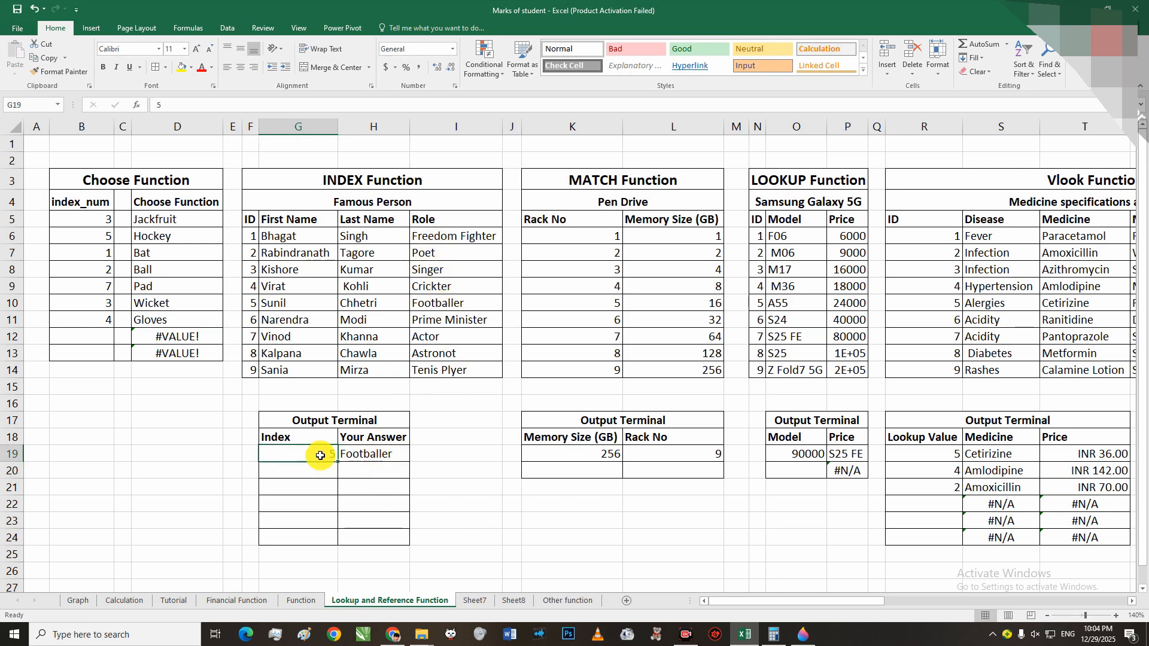
{"action": "type", "text": "8"}
{"action": "key", "text": "Return"}
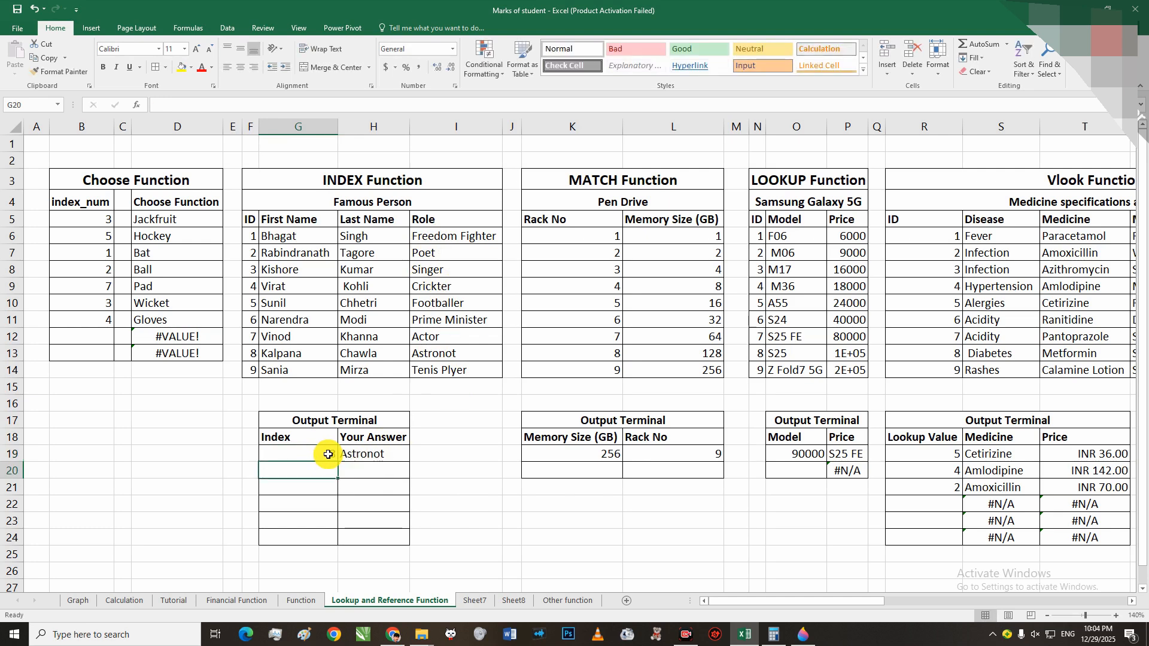
{"action": "left_click", "coordinate": [384, 454]}
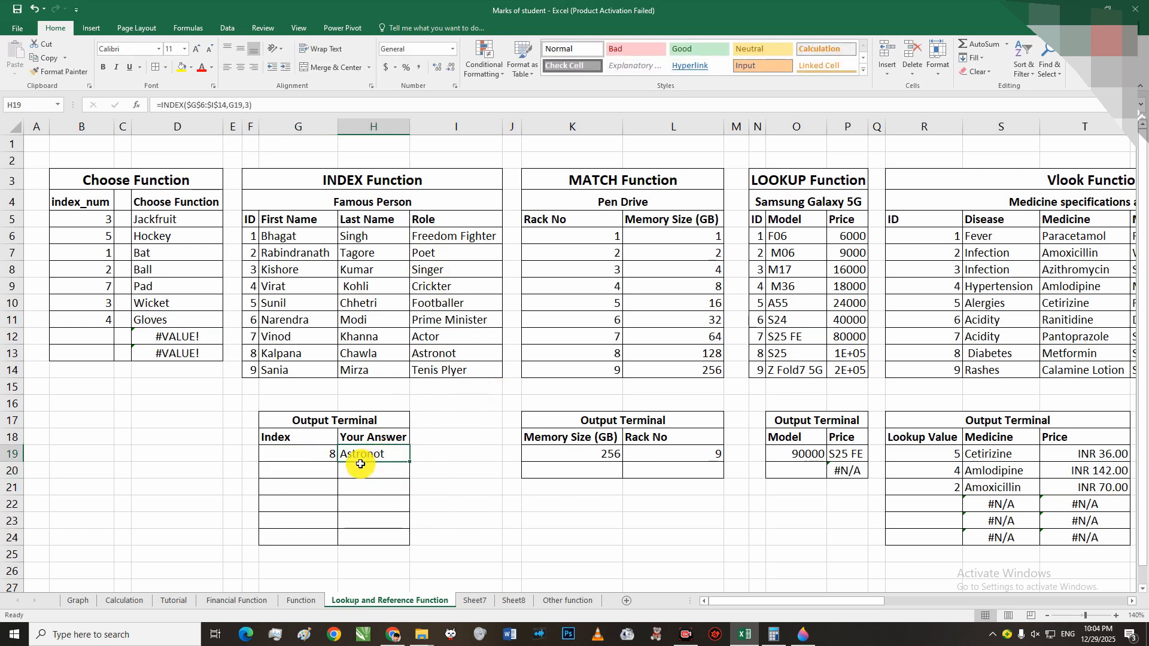